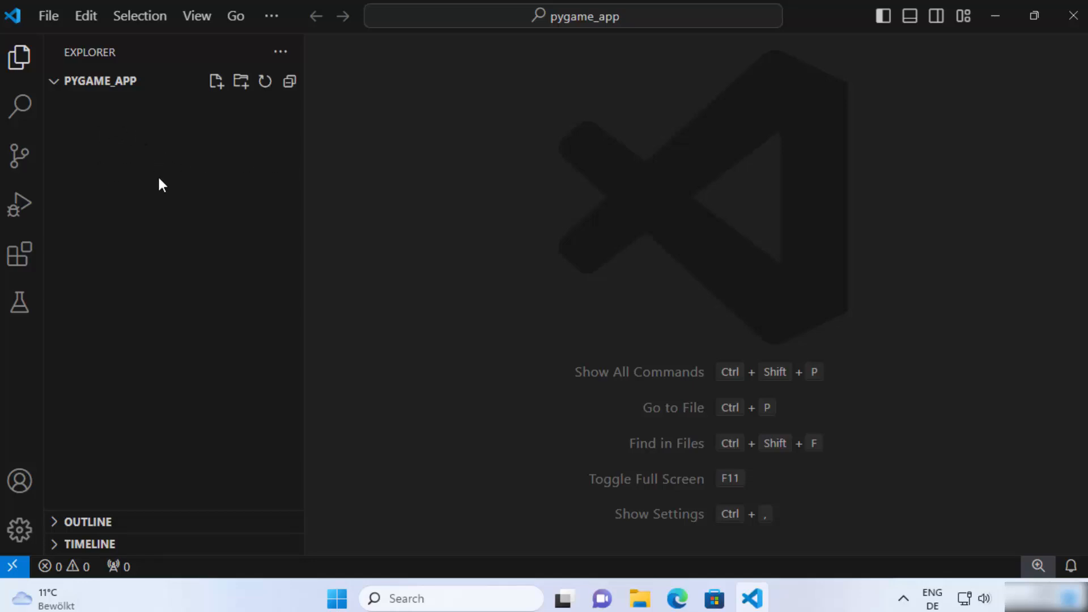
Add test.py to pygame_app with the pasted Flask hello-world code, dismissing the import warning
{"action": "left_click", "coordinate": [216, 82]}
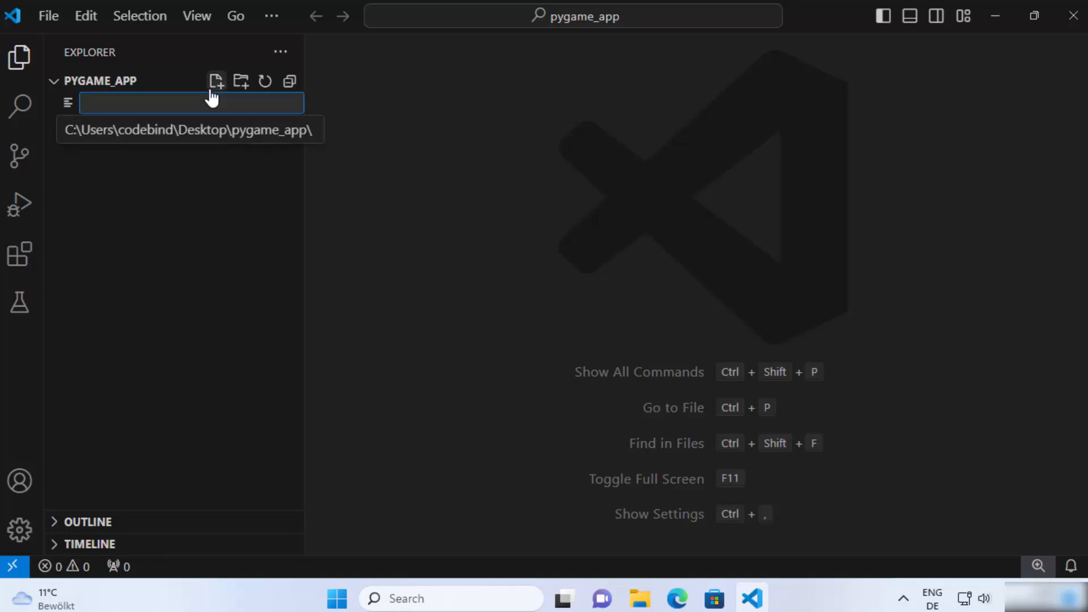
{"action": "type", "text": "te"}
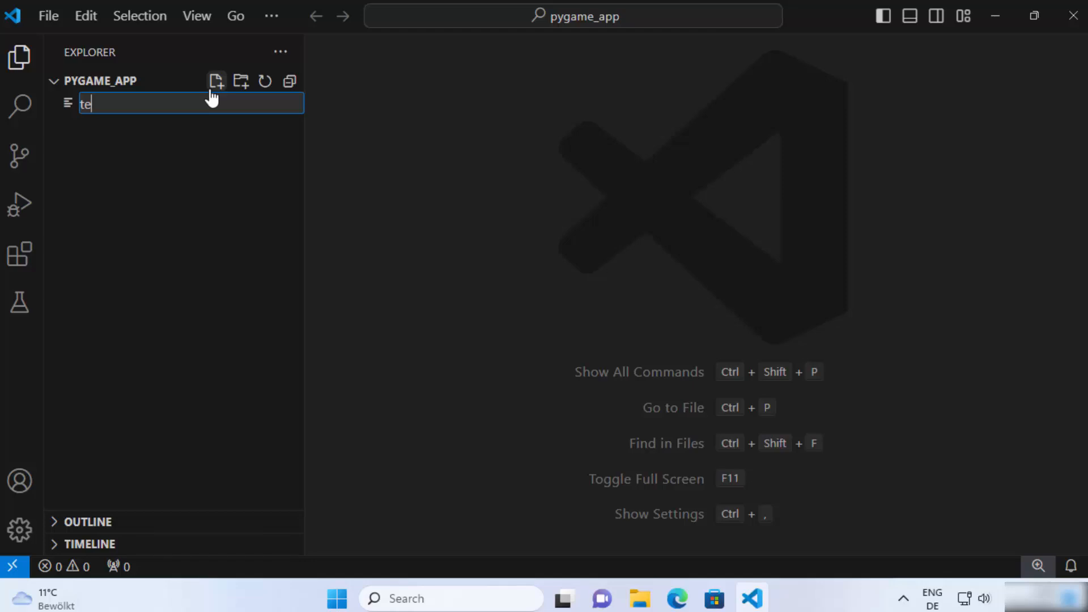
{"action": "type", "text": "st."}
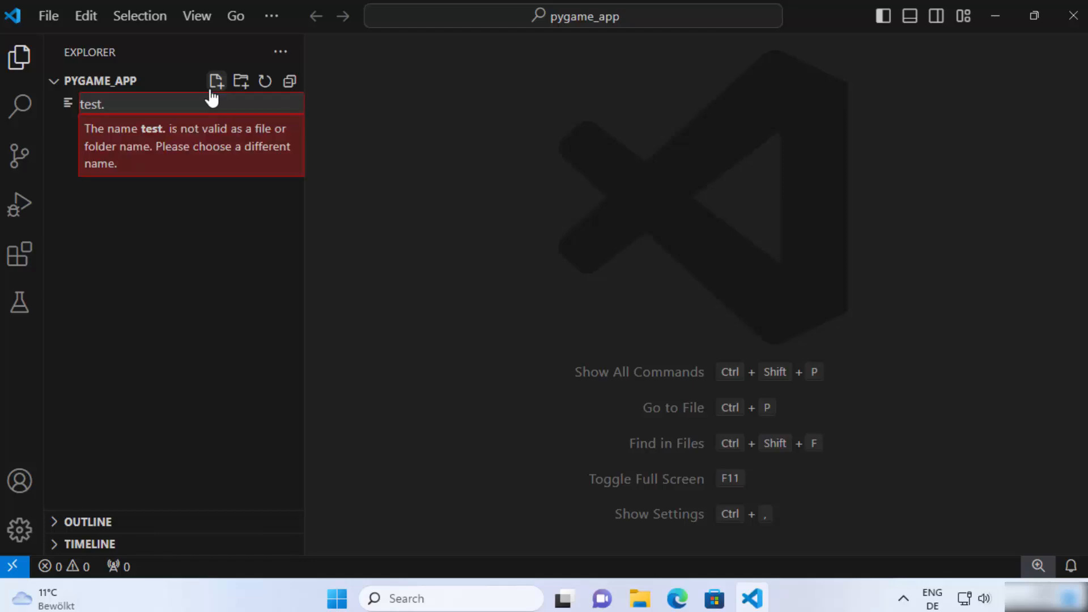
{"action": "type", "text": "py"}
{"action": "key", "text": "Return"}
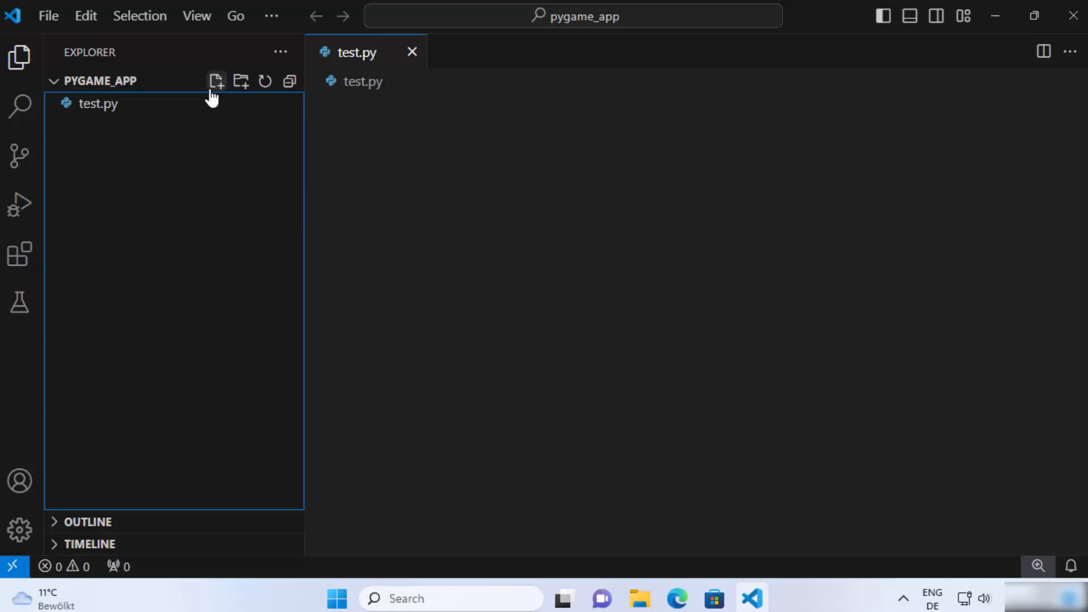
{"action": "type", "text": "from flask import Flask  # Create a Flask app instance app = Flask(__name__)  # Define a route and a view function @app.route('/') def hello():     return 'Hello, World!'  # Run the app if this file is executed if __name__ == '__main__':     app.run(debug=True)"}
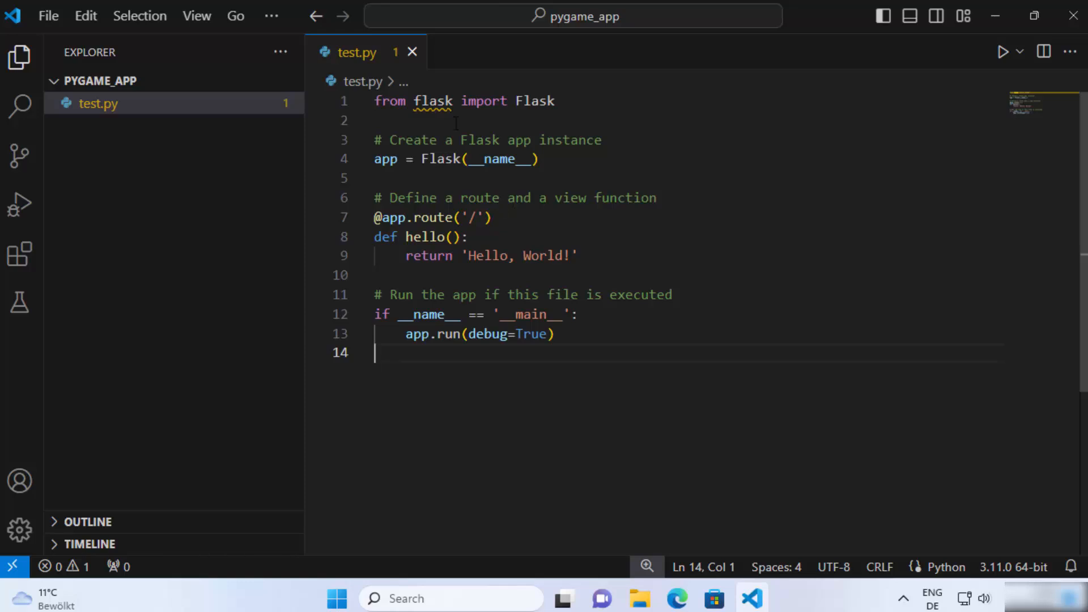
{"action": "mouse_move", "coordinate": [432, 102]}
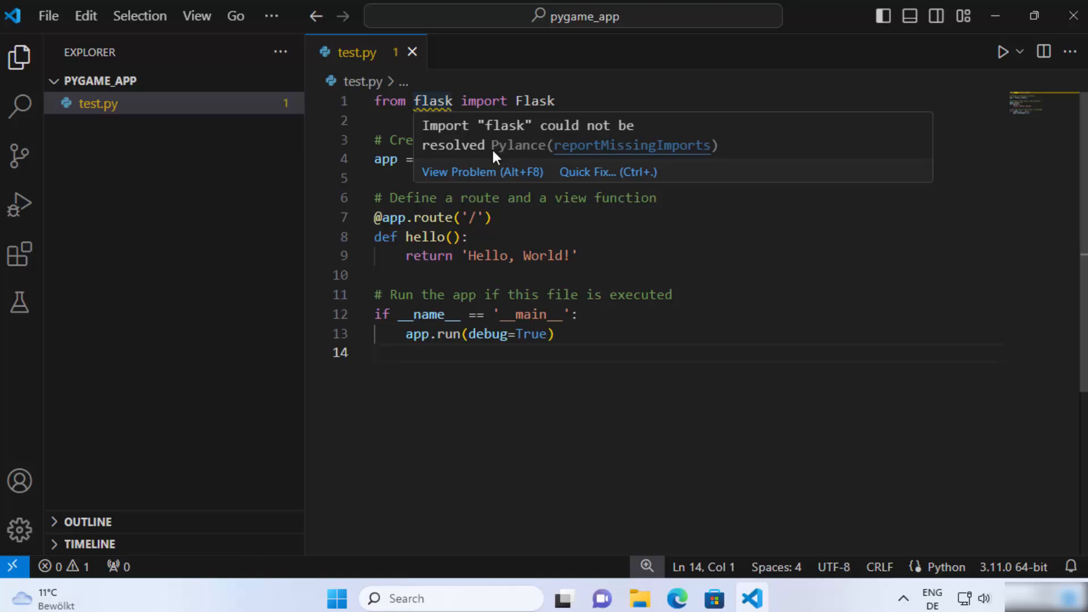
{"action": "left_click", "coordinate": [517, 294]}
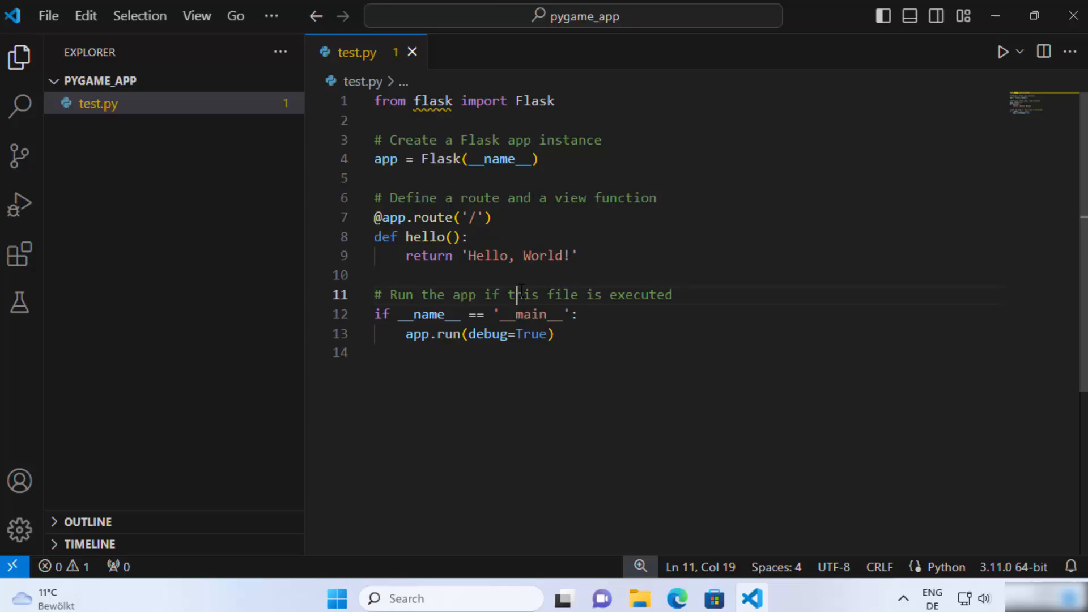
{"action": "mouse_move", "coordinate": [174, 255]}
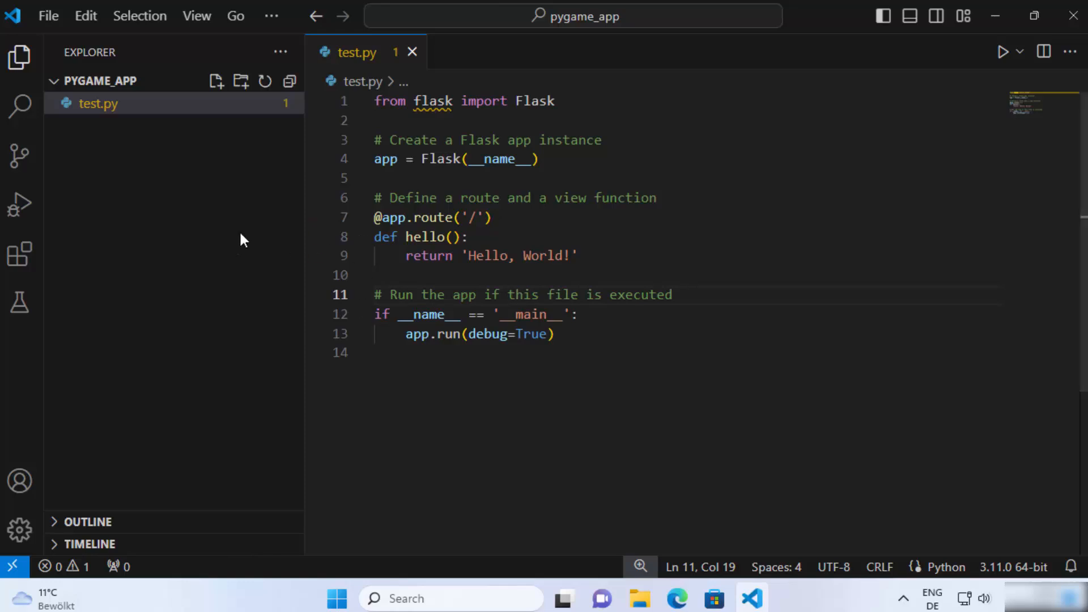
Start a new Command Prompt terminal from the Terminal menu's shell list
{"action": "left_click", "coordinate": [272, 16]}
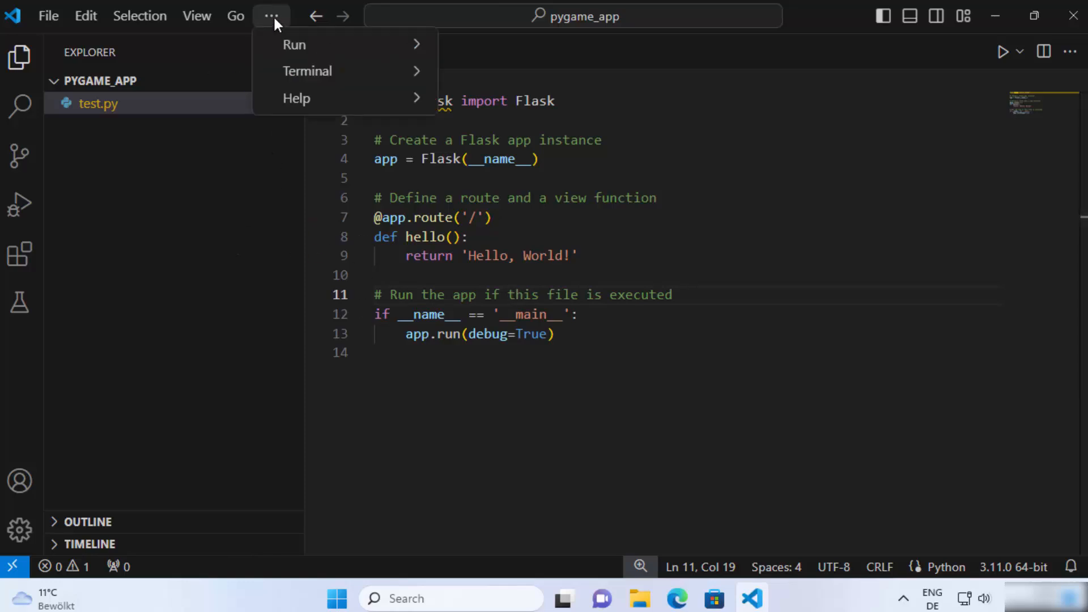
{"action": "mouse_move", "coordinate": [344, 72]}
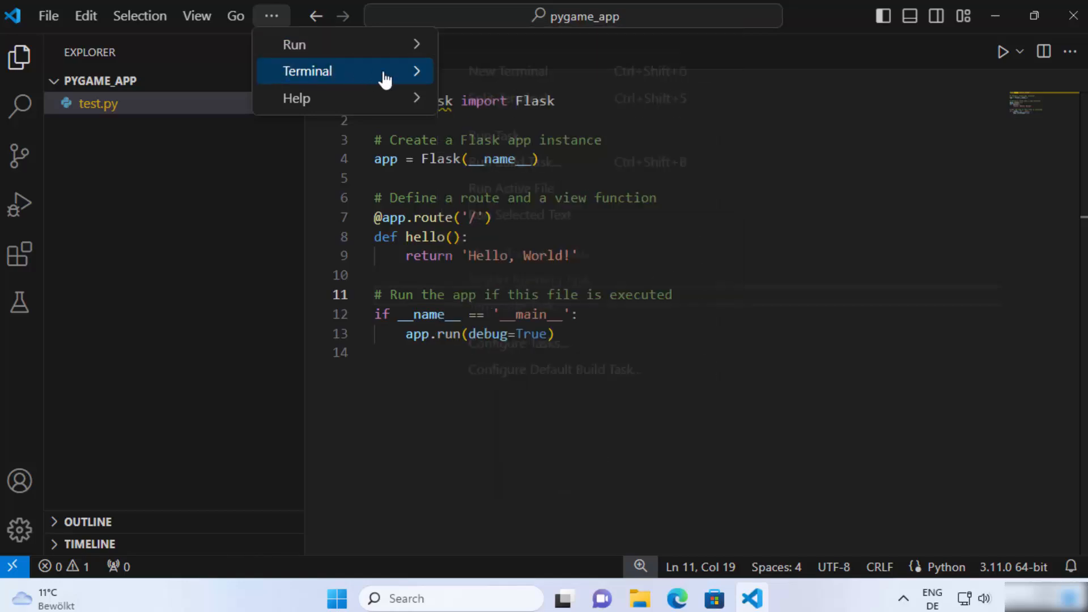
{"action": "left_click", "coordinate": [495, 78]}
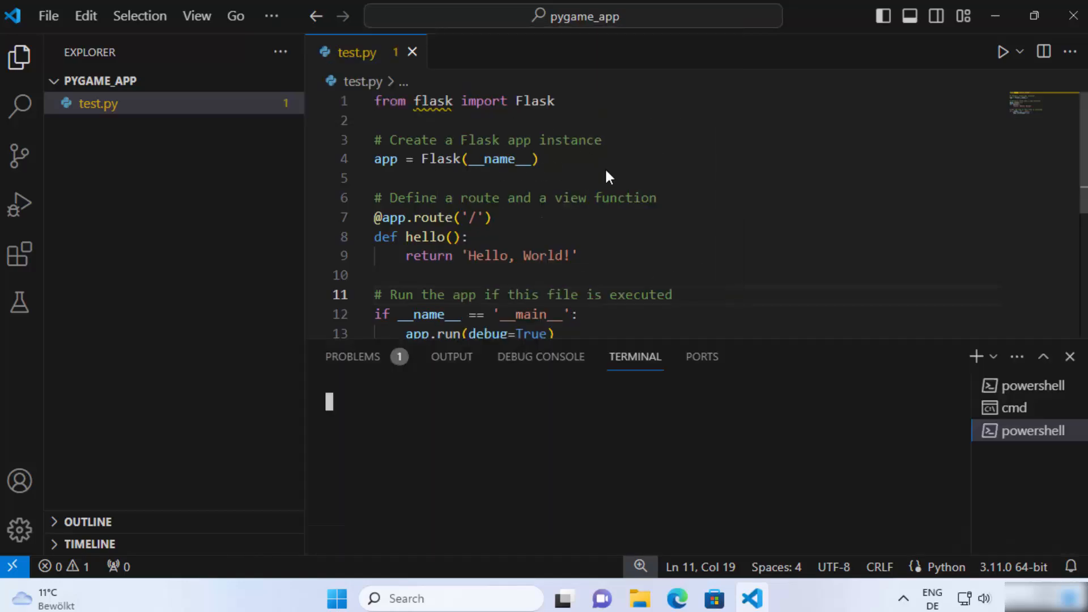
{"action": "left_click", "coordinate": [940, 358]}
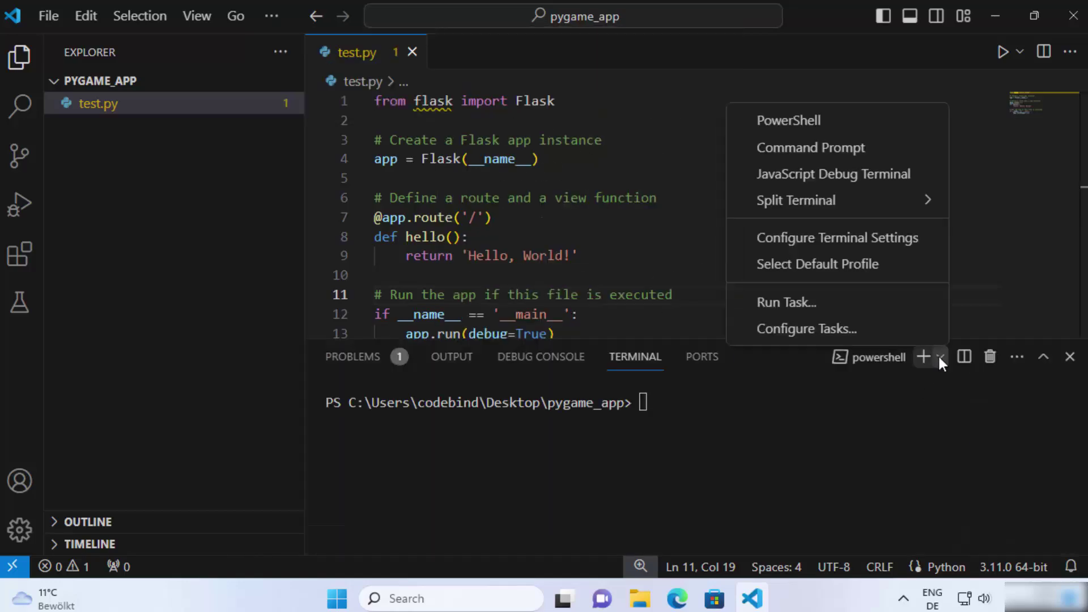
{"action": "left_click", "coordinate": [813, 152]}
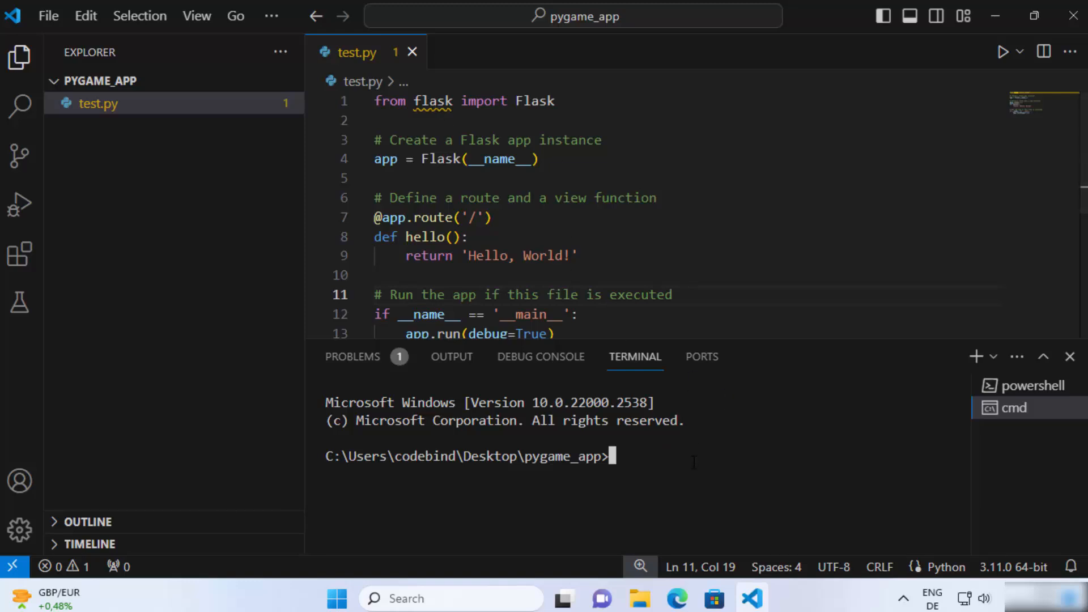
{"action": "type", "text": "p"}
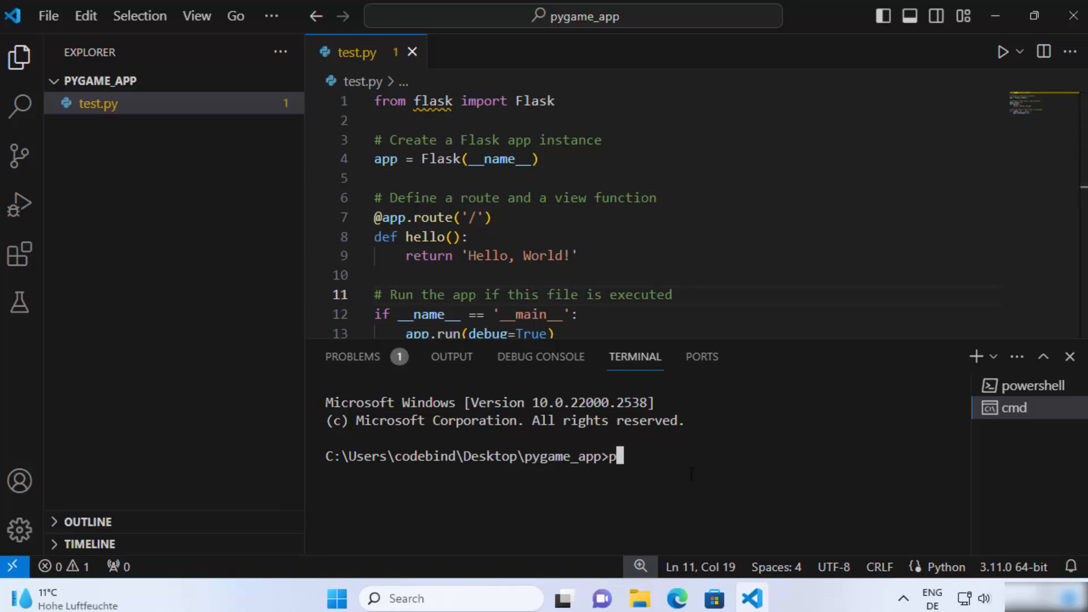
{"action": "type", "text": "ip install "}
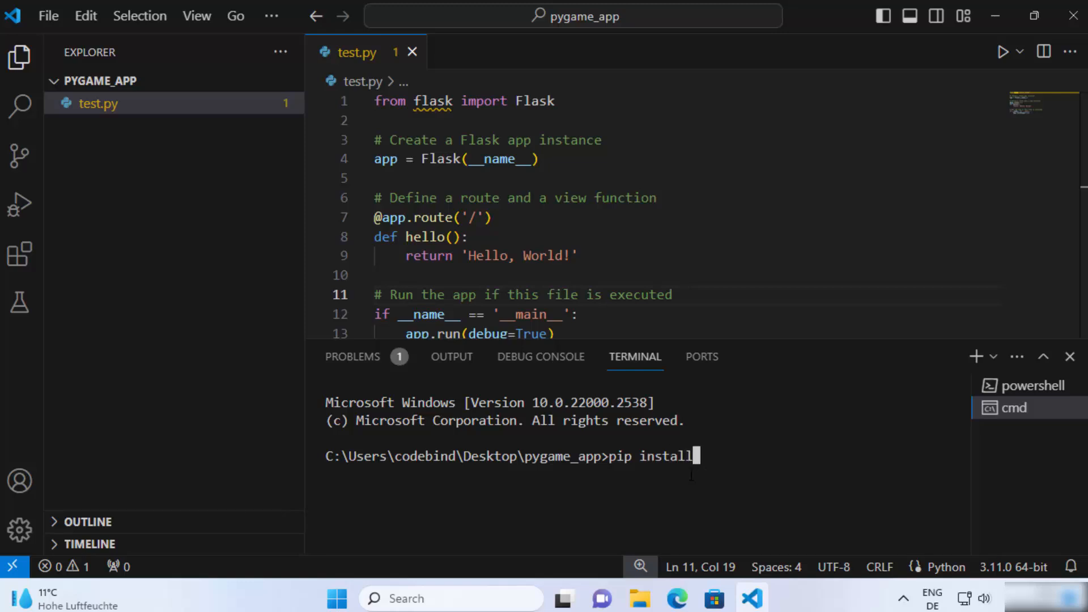
{"action": "type", "text": "Flask"}
Run pip install Flask and review the Flask 3.0.2 and dependency install messages
{"action": "key", "text": "Return"}
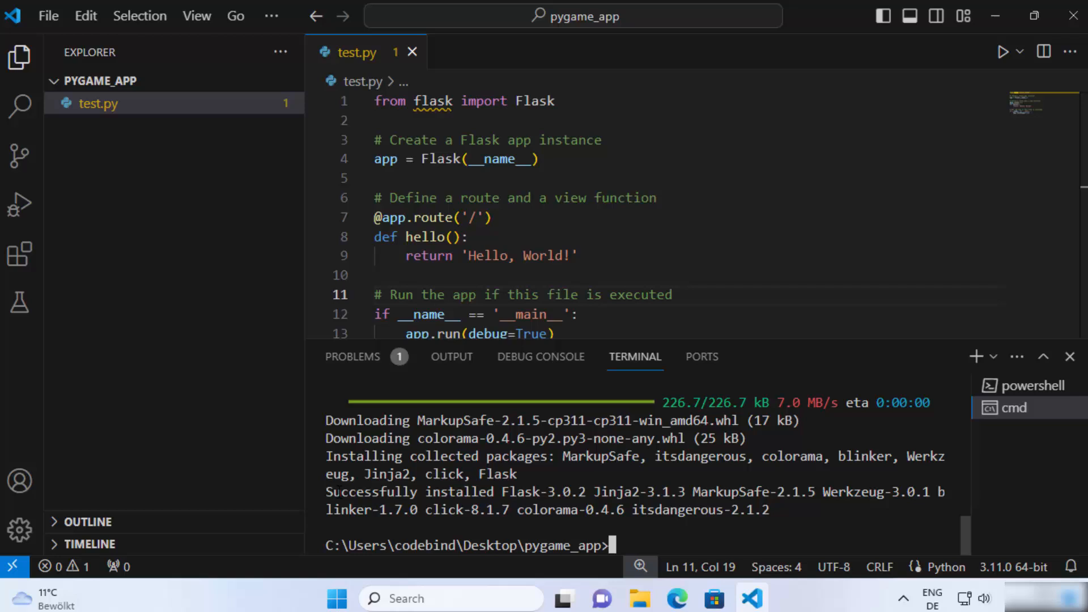
{"action": "left_click_drag", "start_coordinate": [326, 492], "coordinate": [551, 491]}
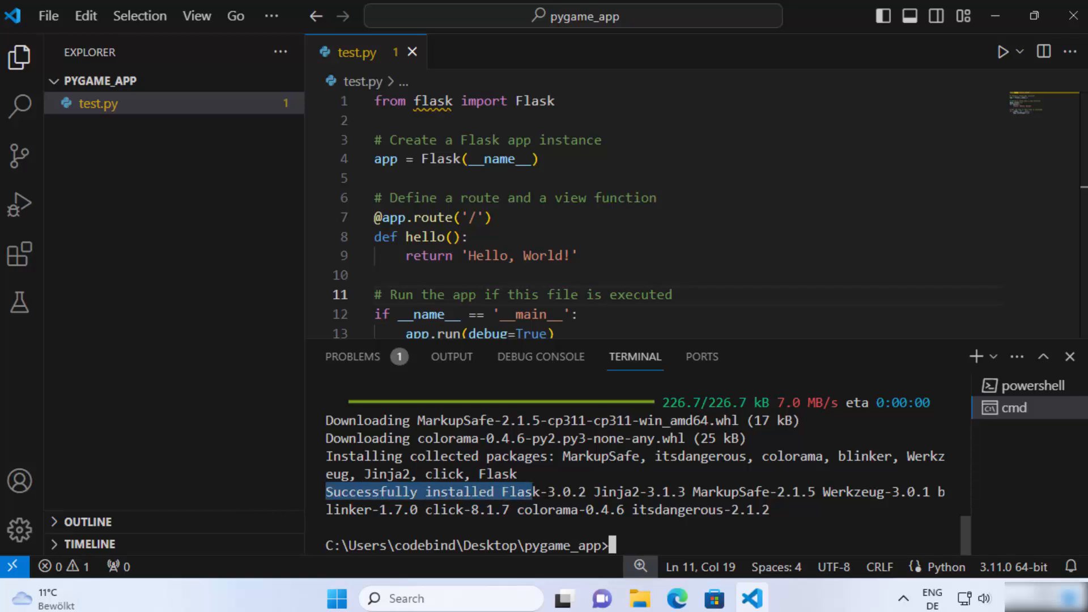
{"action": "left_click_drag", "start_coordinate": [580, 491], "coordinate": [756, 510]}
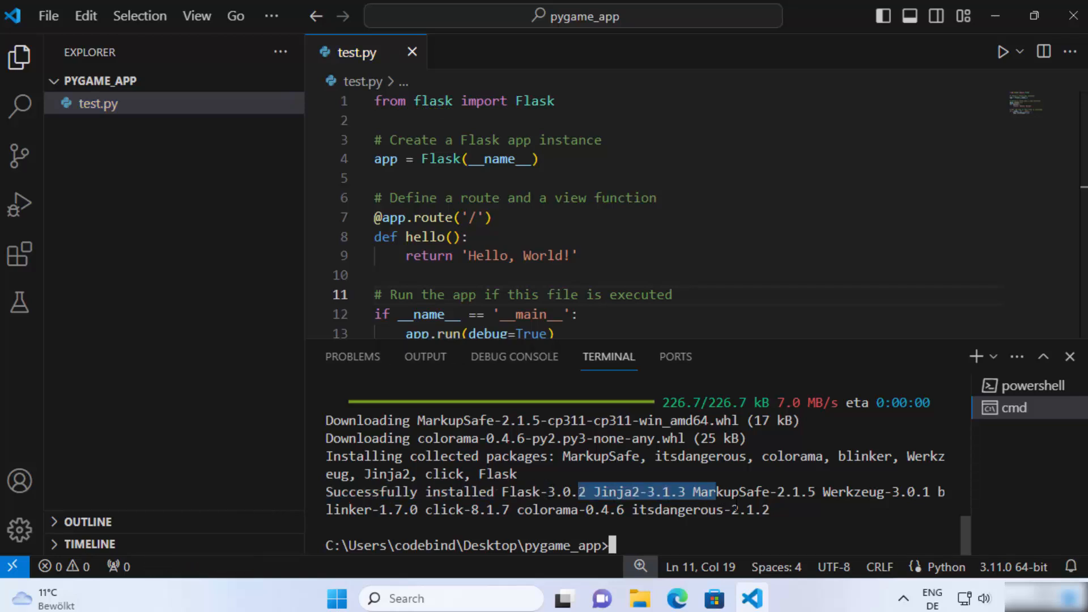
{"action": "left_click", "coordinate": [724, 535]}
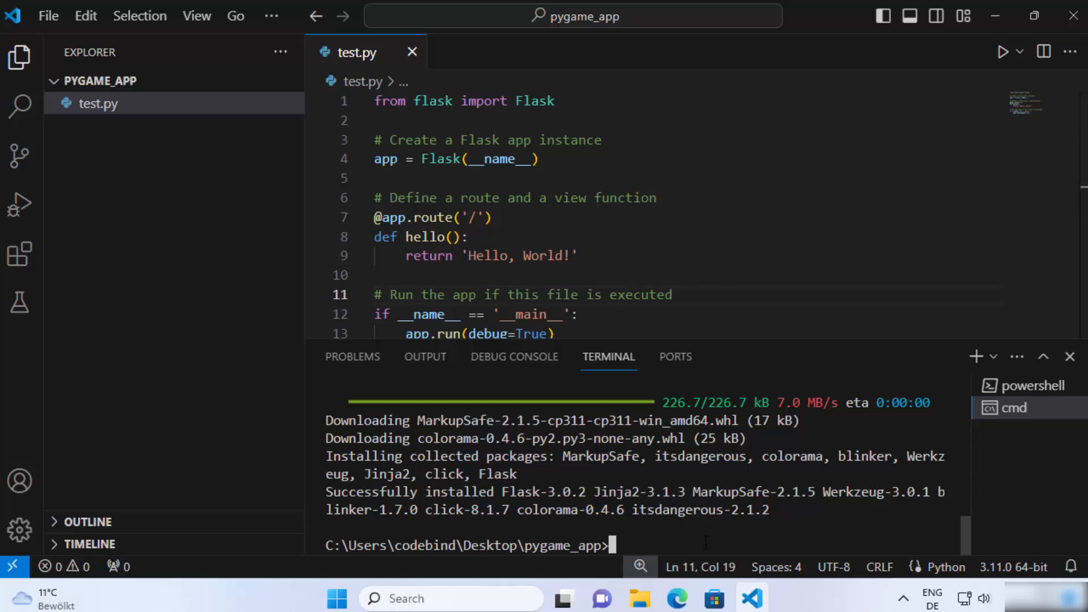
{"action": "type", "text": "python "}
{"action": "type", "text": "test"}
{"action": "type", "text": ".py"}
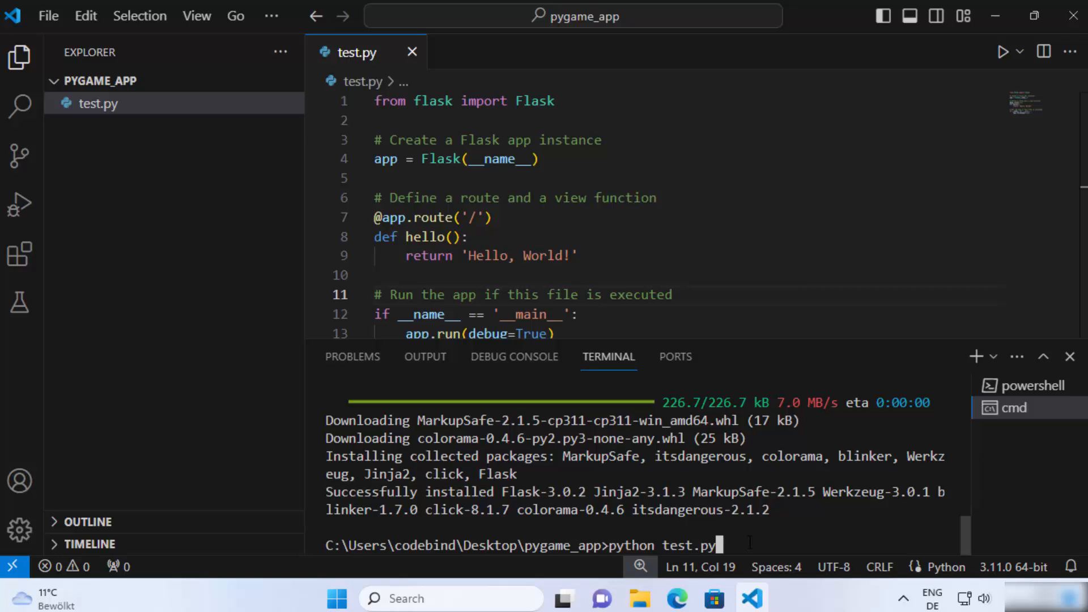
{"action": "left_click_drag", "start_coordinate": [744, 545], "coordinate": [608, 545]}
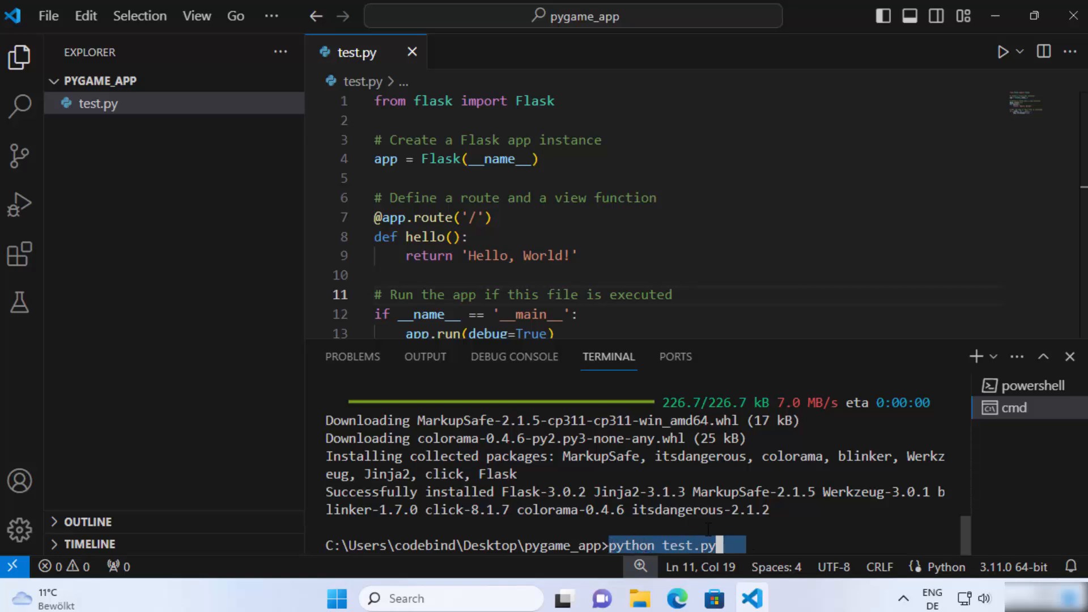
{"action": "left_click", "coordinate": [761, 542]}
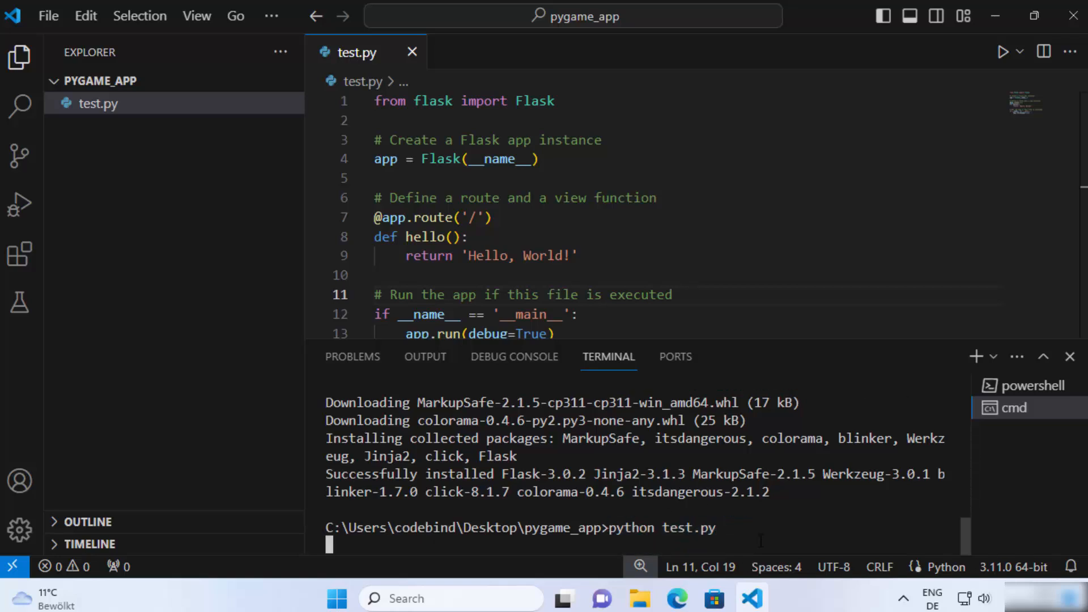
{"action": "key", "text": "Return"}
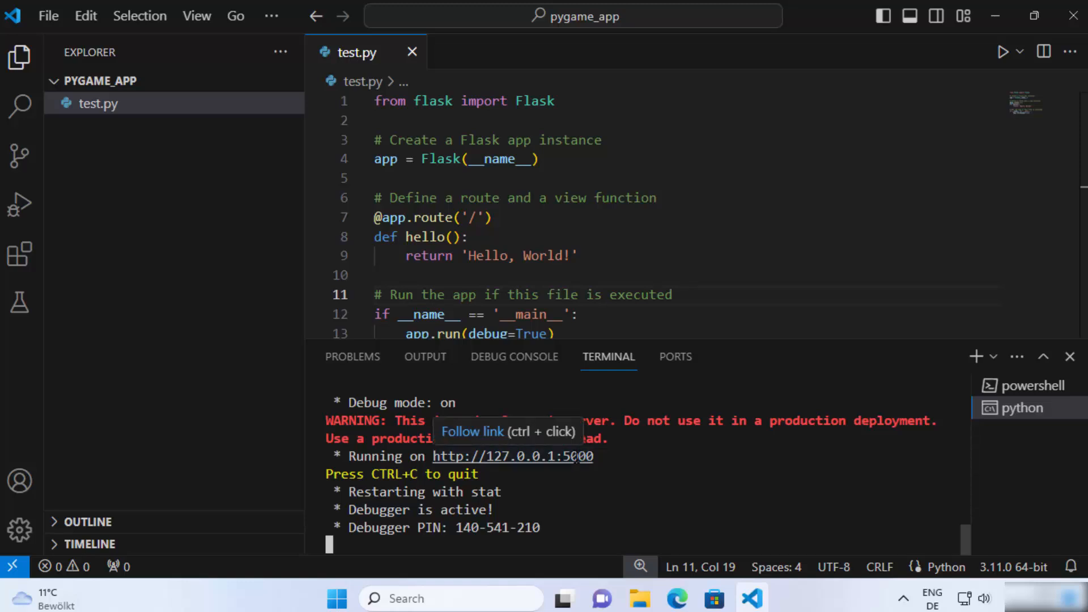
{"action": "scroll", "coordinate": [603, 315], "scroll_direction": "down", "scroll_amount": 2}
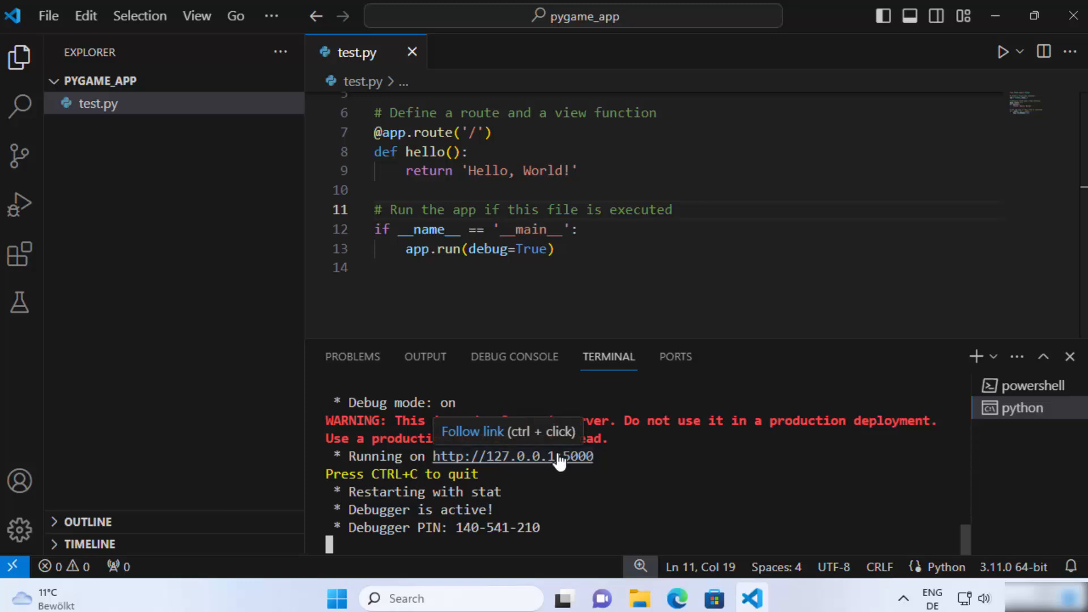
{"action": "left_click", "coordinate": [527, 459], "text": "ctrl"}
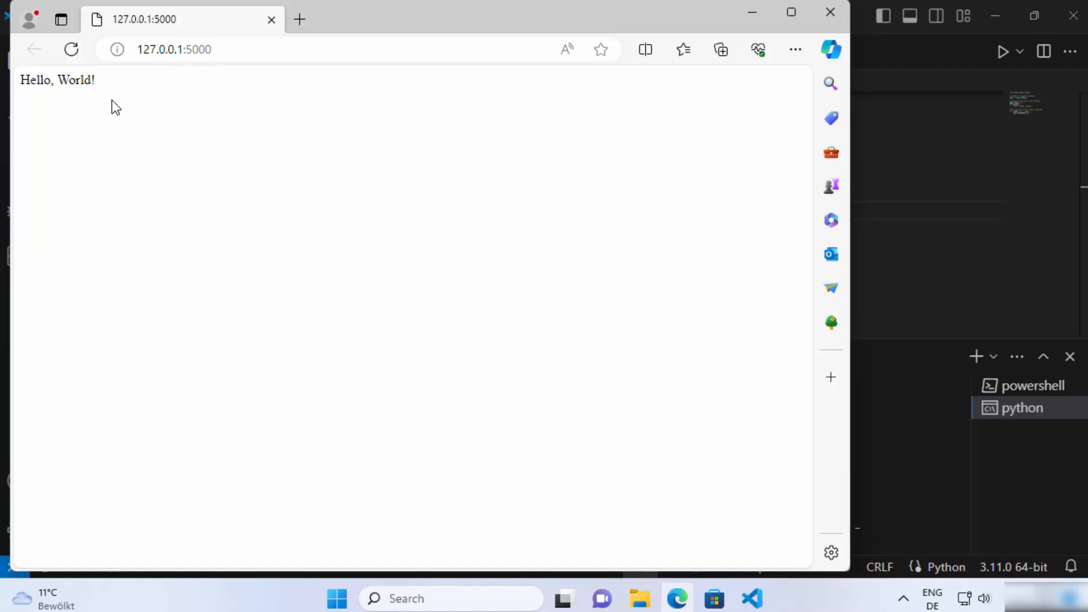
{"action": "key", "text": "ctrl+plus"}
{"action": "key", "text": "ctrl+plus"}
{"action": "key", "text": "ctrl+plus"}
{"action": "key", "text": "ctrl+plus"}
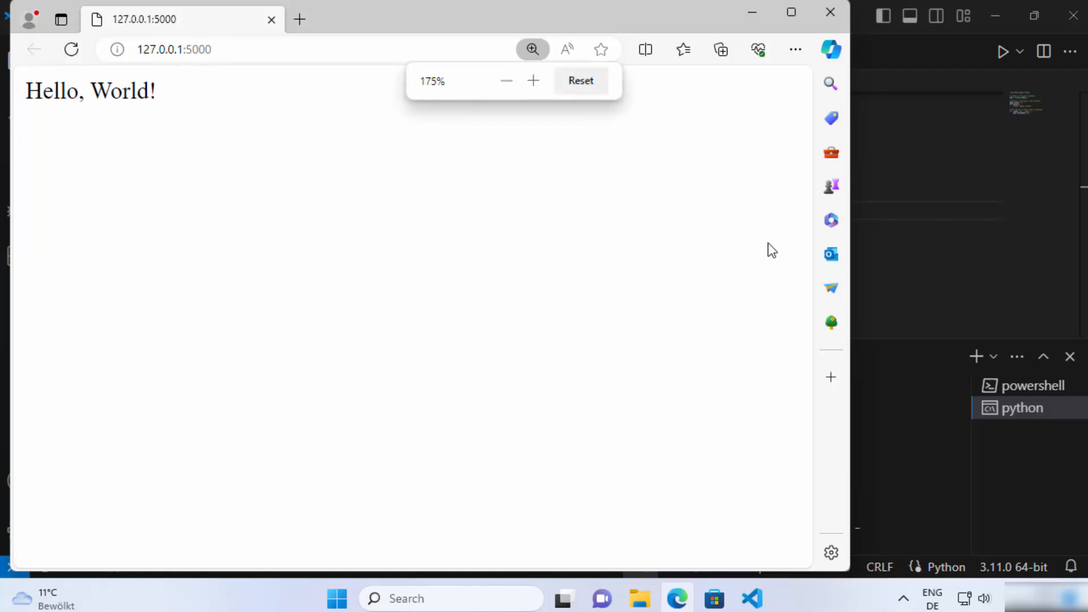
{"action": "key", "text": "alt+Tab"}
{"action": "left_click", "coordinate": [555, 248]}
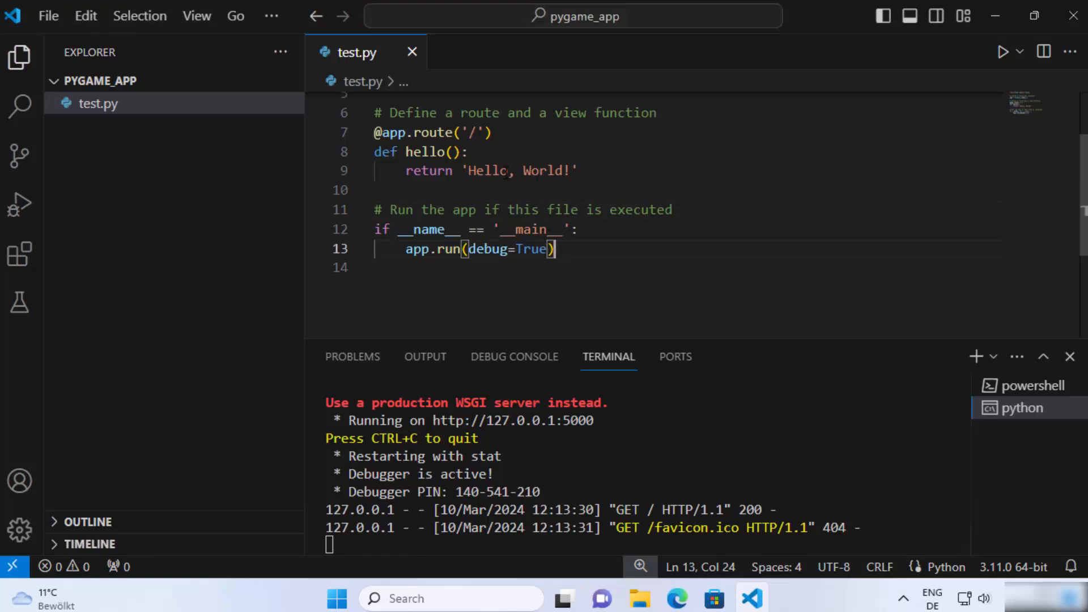
{"action": "left_click_drag", "start_coordinate": [468, 171], "coordinate": [569, 170]}
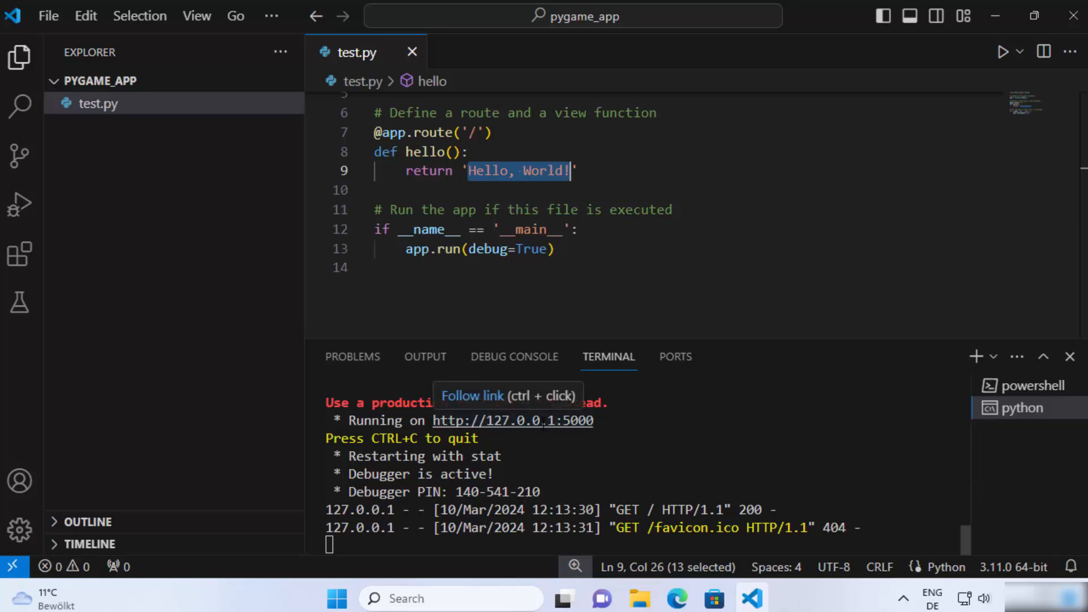
{"action": "left_click", "coordinate": [603, 458]}
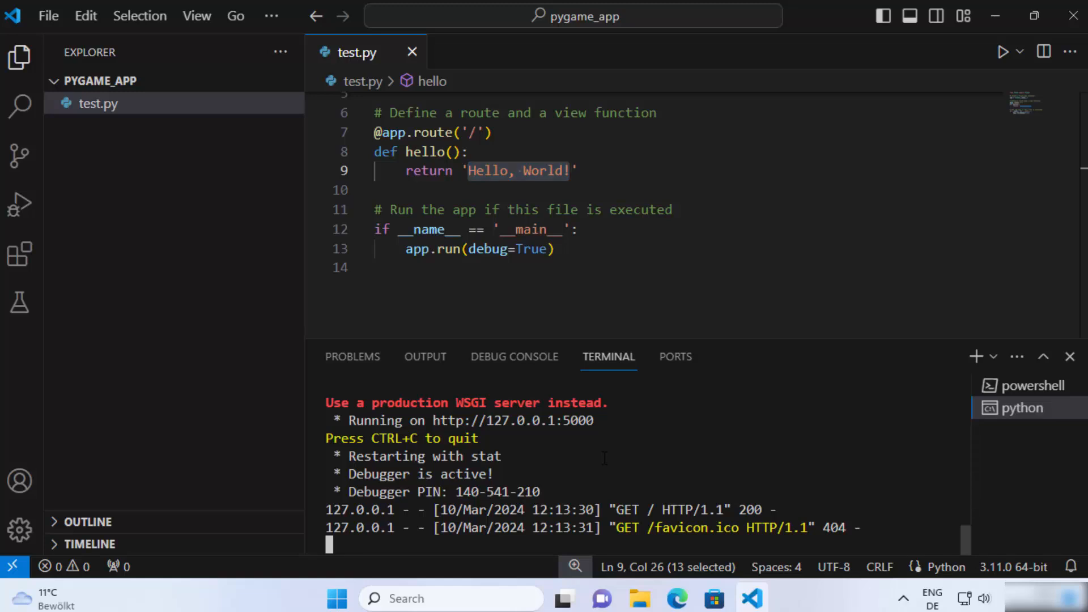